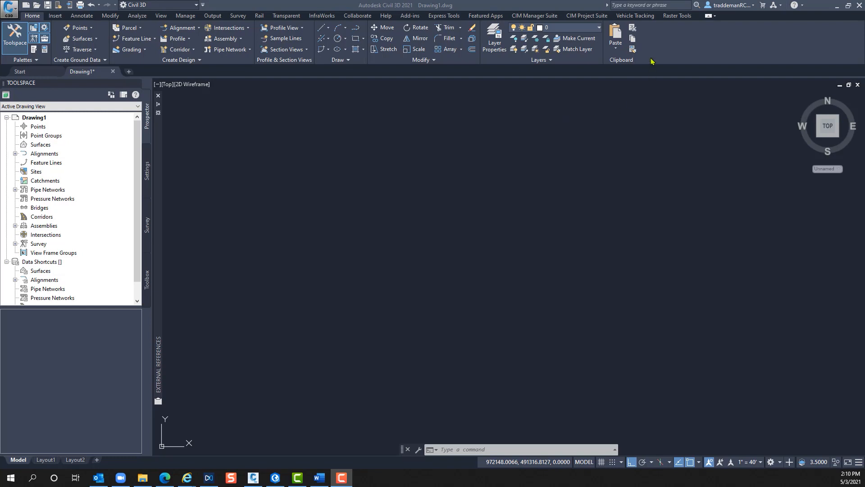
- Insert all twelve OrthoSectorTile JPG images from the Aerials folder using the insertion wizard option
left_click(677, 16)
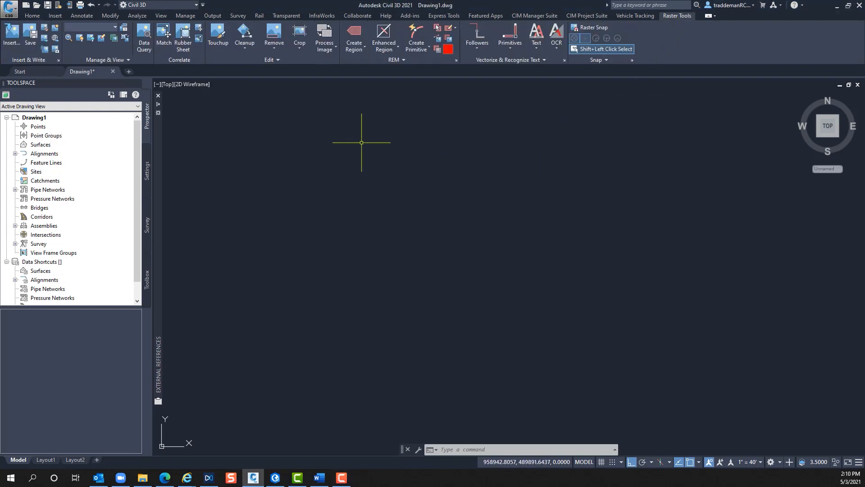
left_click(10, 36)
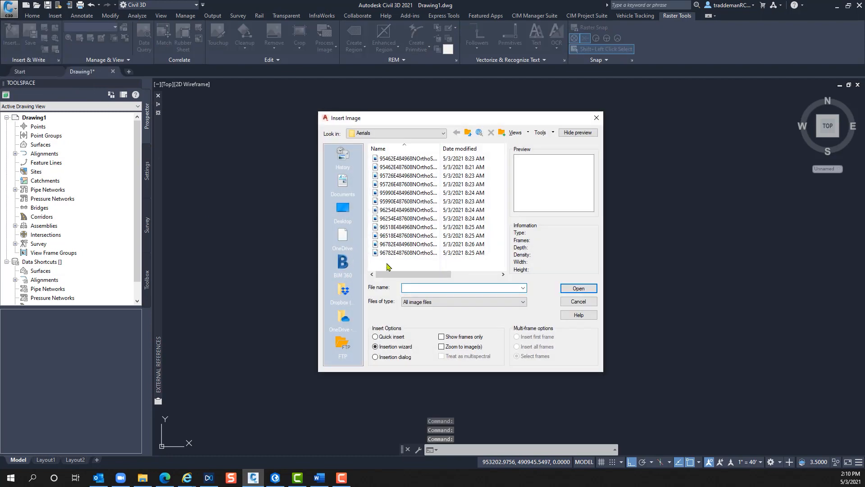
left_click(417, 253)
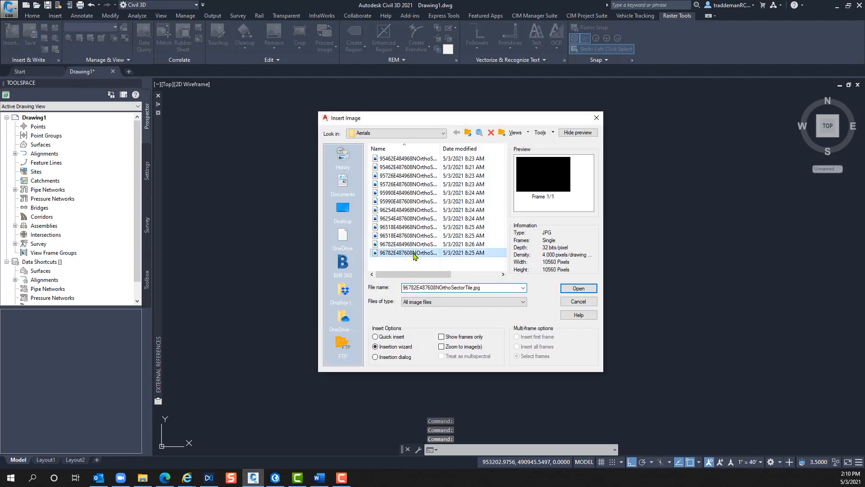
left_click(423, 160, "shift")
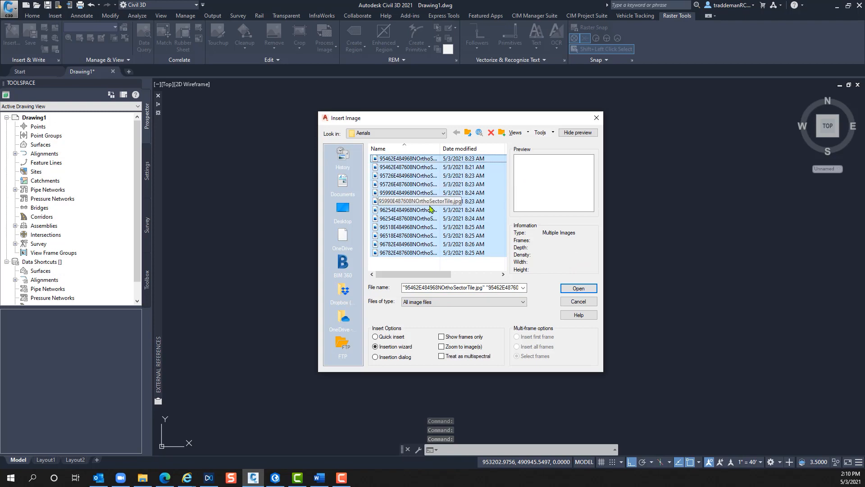
left_click(579, 289)
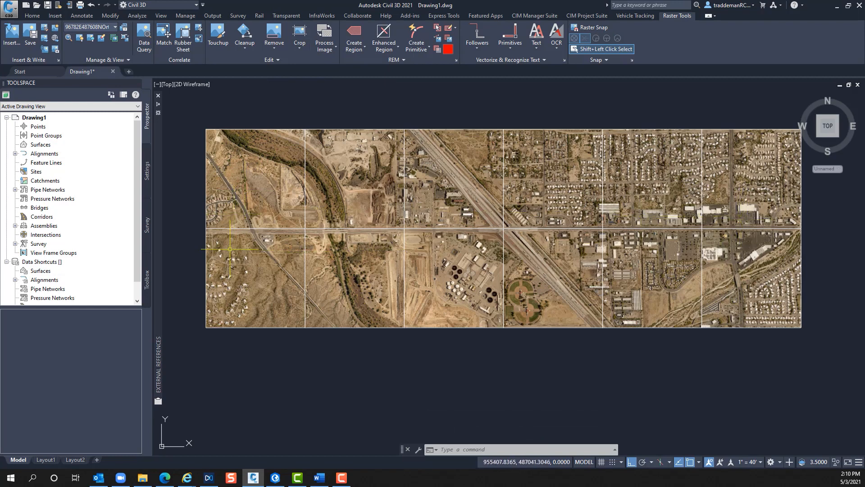
- Crop the aerial images to a horizontal rectangular region about 13,720 units long, following the east-west road at angle 0
left_click(300, 49)
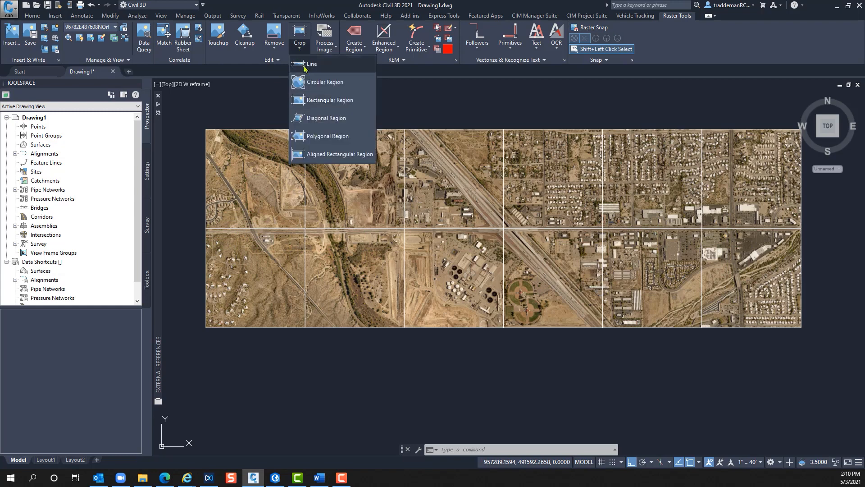
left_click(339, 100)
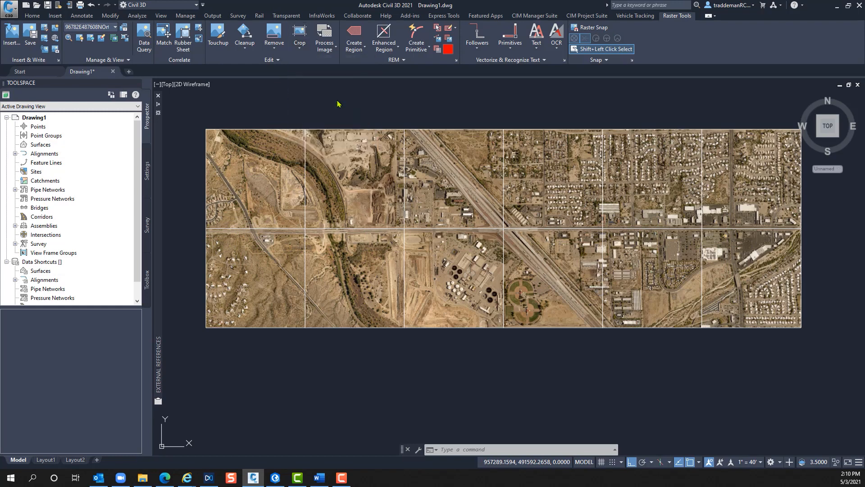
left_click(234, 218)
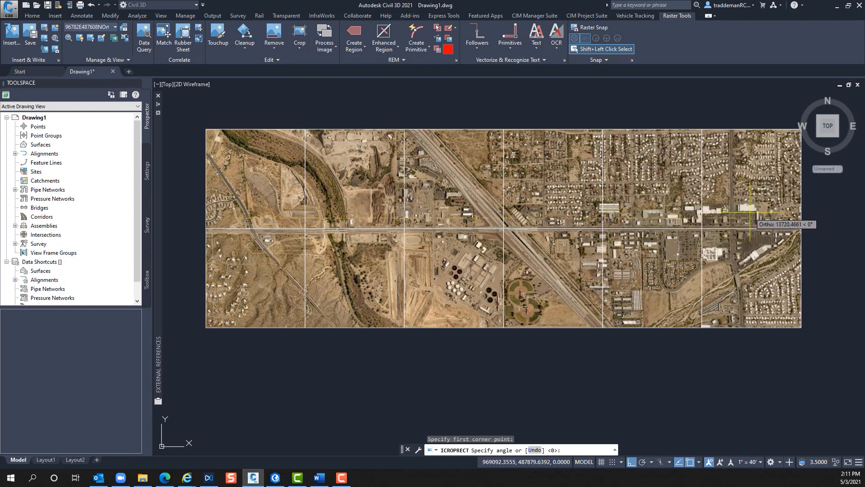
left_click(752, 211)
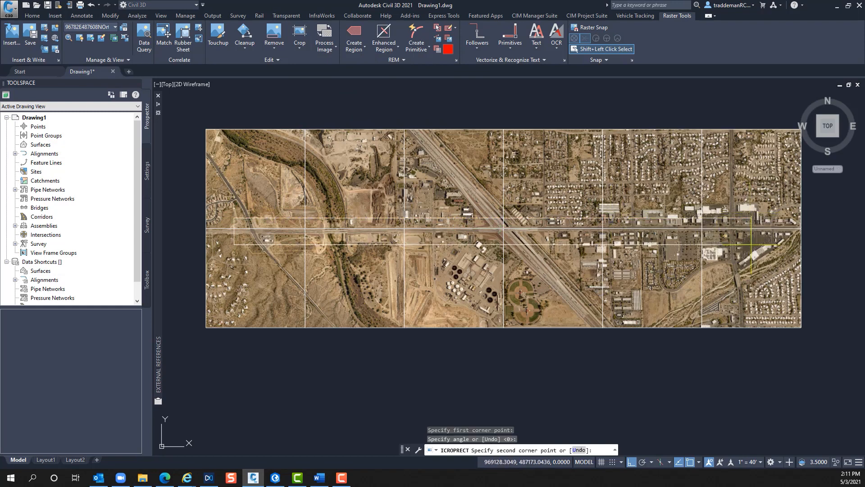
left_click(751, 245)
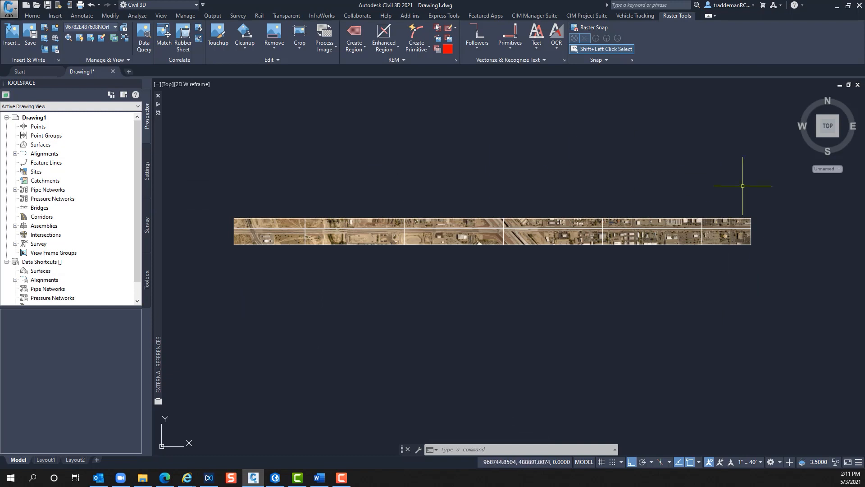
- Merge all twelve cropped images into the southwest tile as the destination image, without erasing the source images
left_click(279, 60)
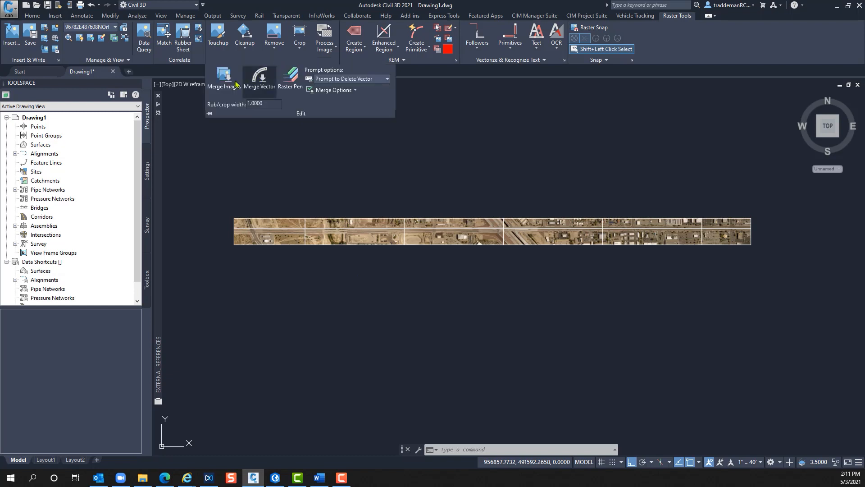
left_click(224, 85)
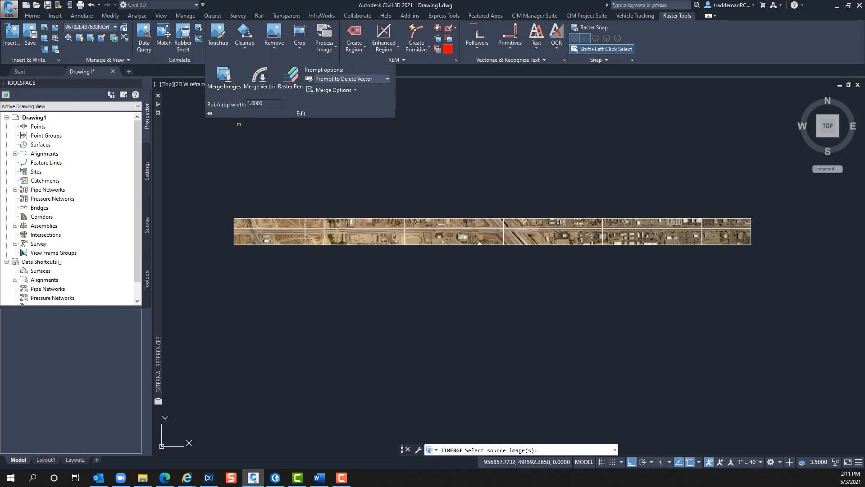
left_click(772, 193)
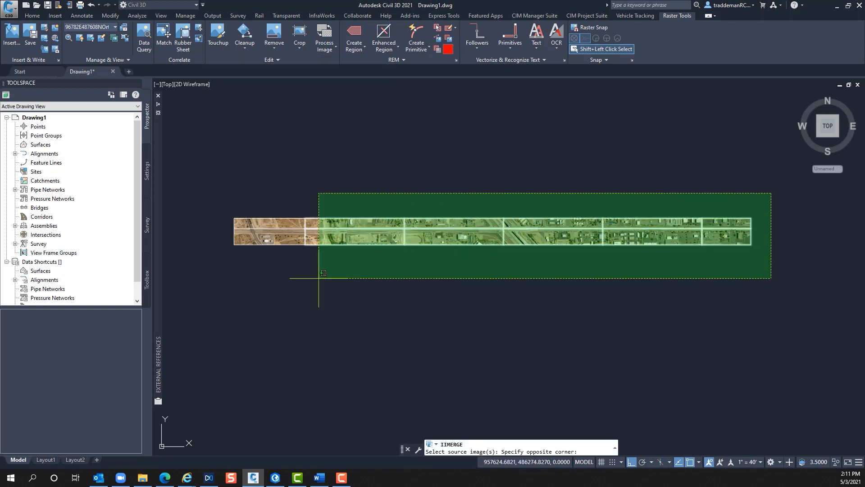
left_click(223, 280)
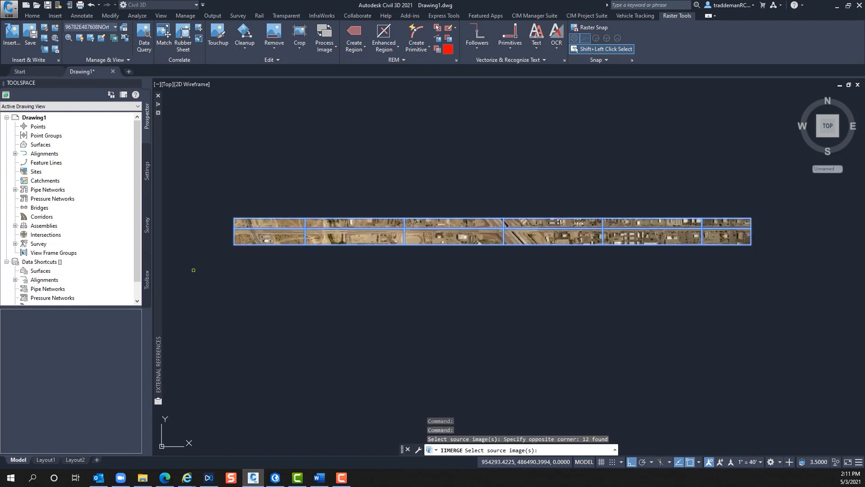
key("Return")
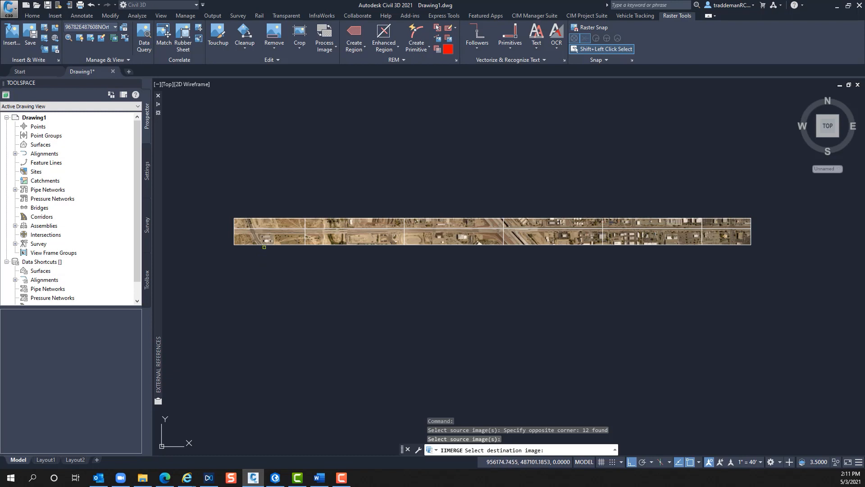
left_click(266, 245)
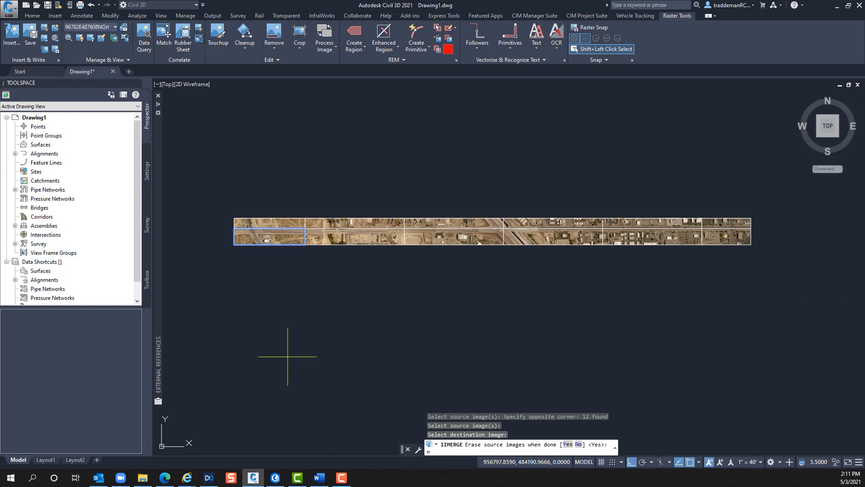
key("Return")
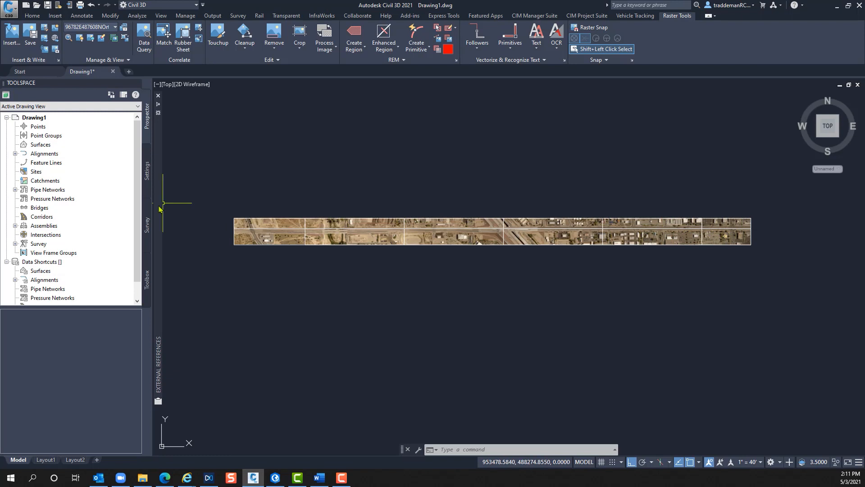
- Detach every image reference except 95462E484968NOrthoSectorTile, skipping the save of each modified image
mouse_move(160, 207)
left_click(239, 157)
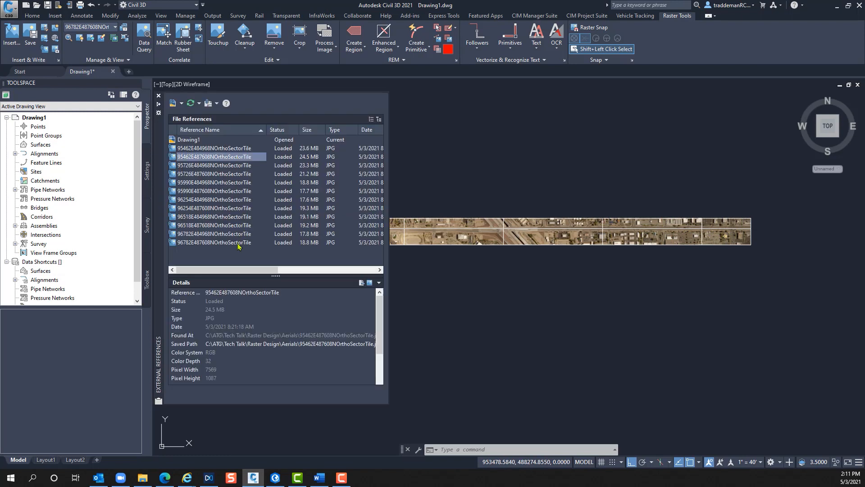
left_click(239, 244, "shift")
right_click(240, 244)
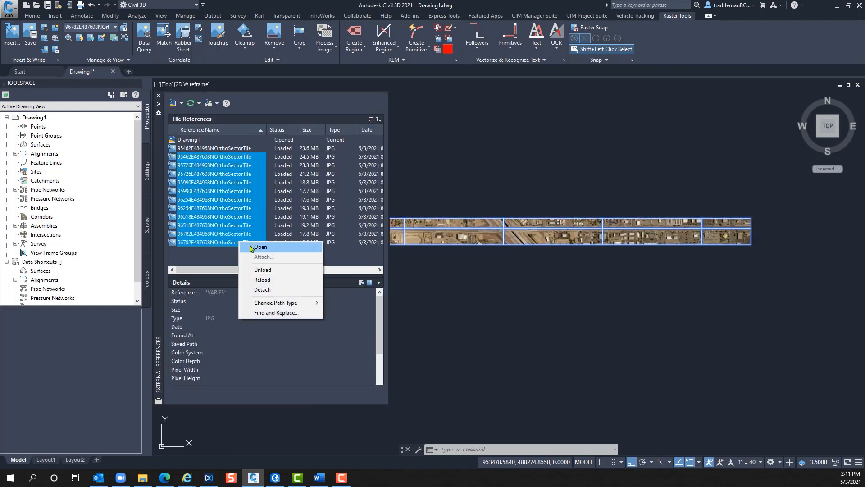
left_click(262, 290)
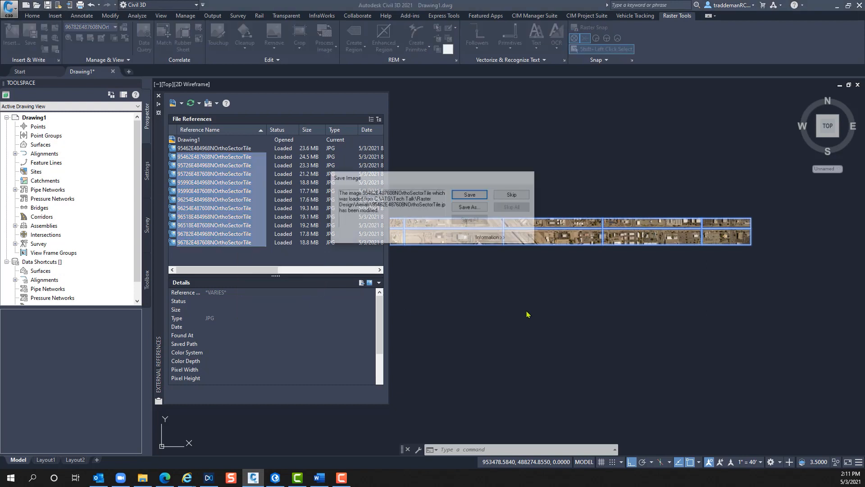
left_click(513, 195)
left_click(513, 194)
left_click(513, 198)
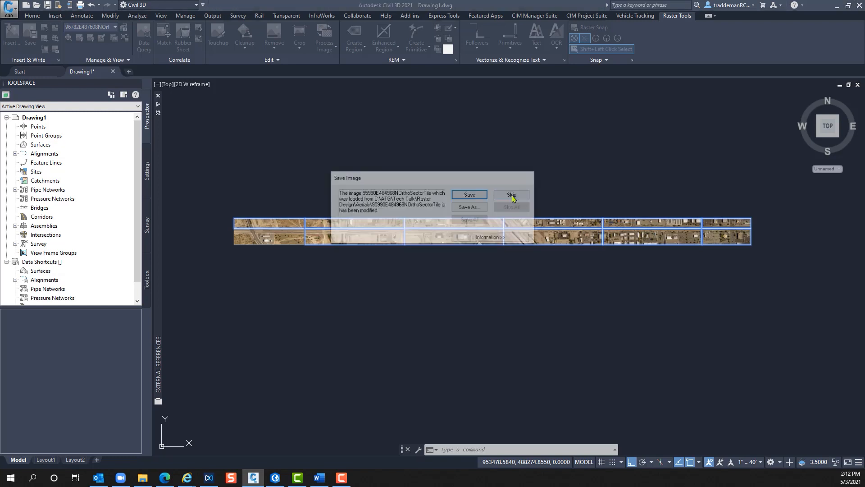
left_click(513, 196)
left_click(513, 196)
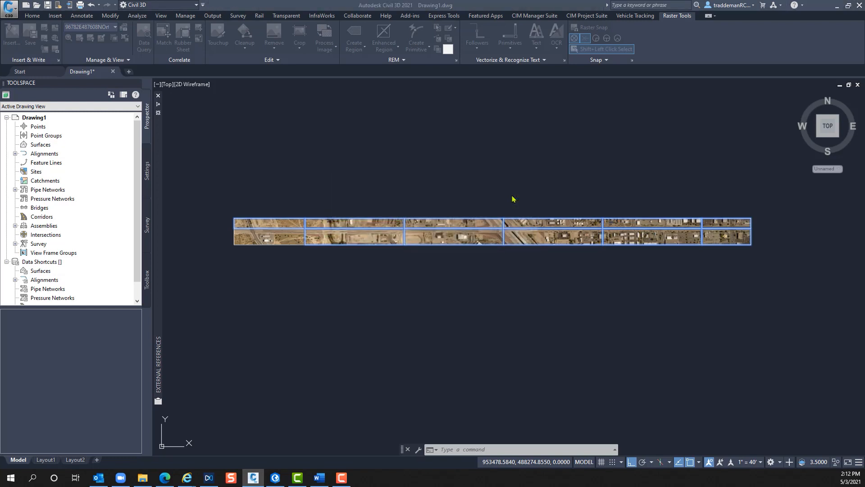
left_click(514, 196)
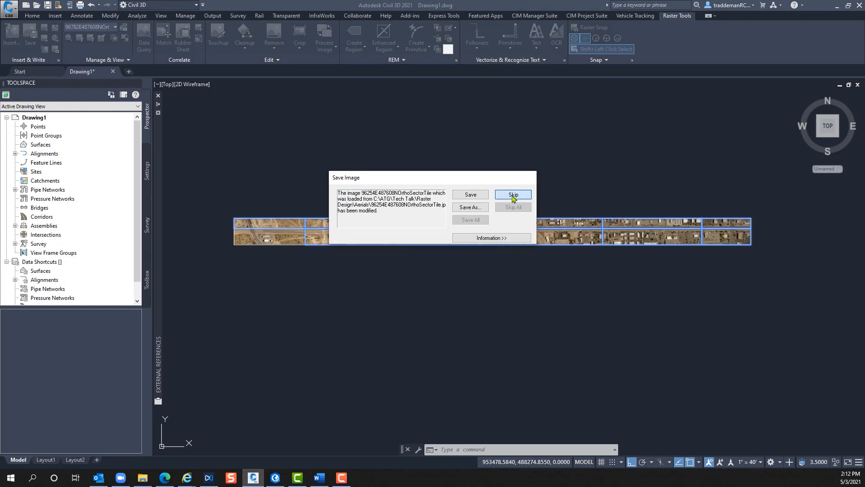
left_click(514, 196)
left_click(513, 196)
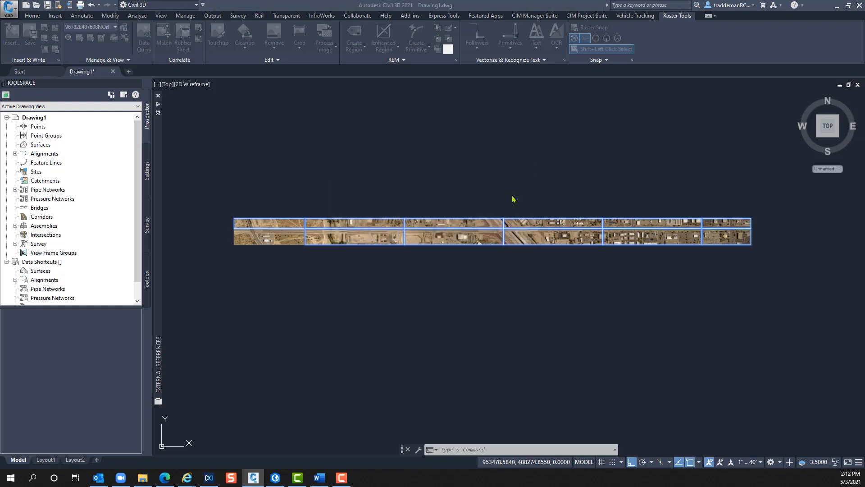
left_click(514, 196)
left_click(513, 197)
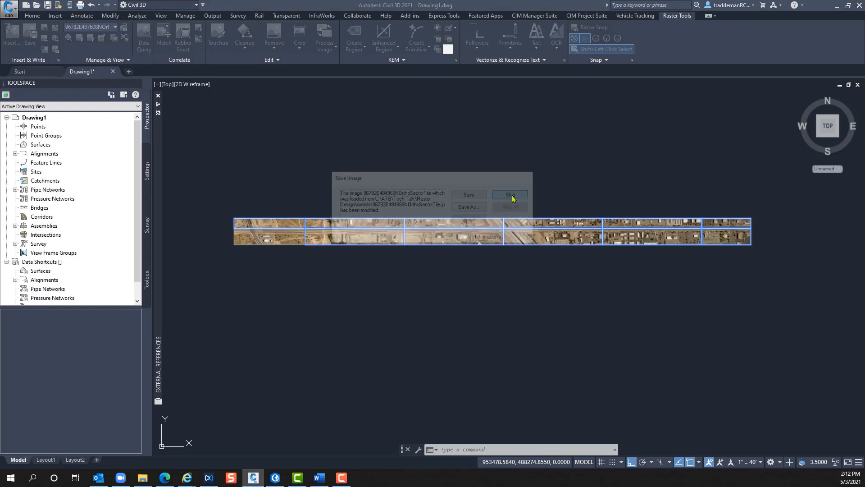
left_click(512, 195)
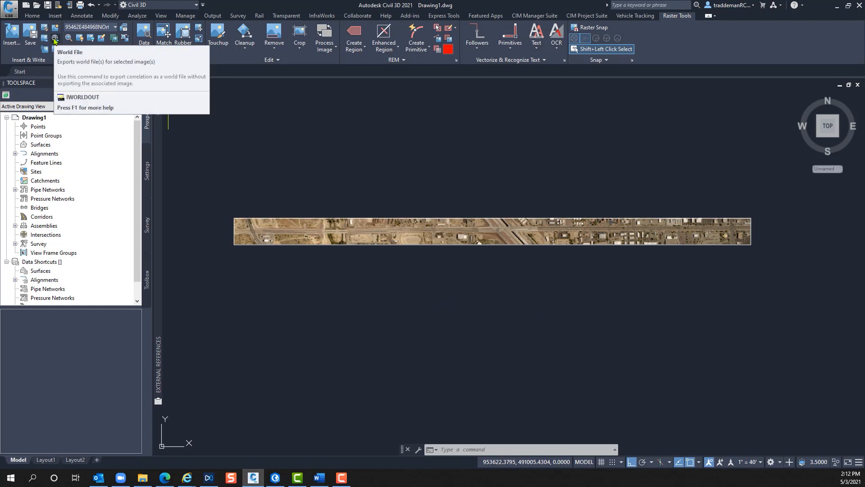
- Export the merged image to the Aerials folder as a JPEG named Mosaic, with Maximum Quality encoding and a World File
mouse_move(159, 198)
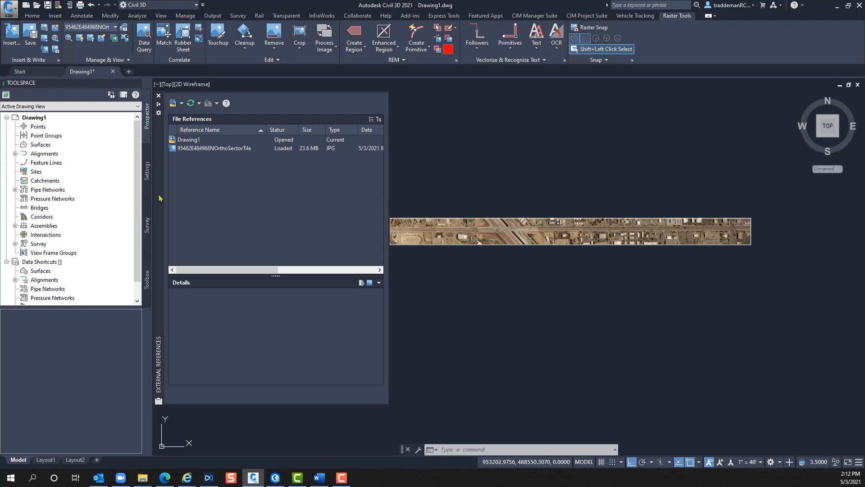
mouse_move(223, 150)
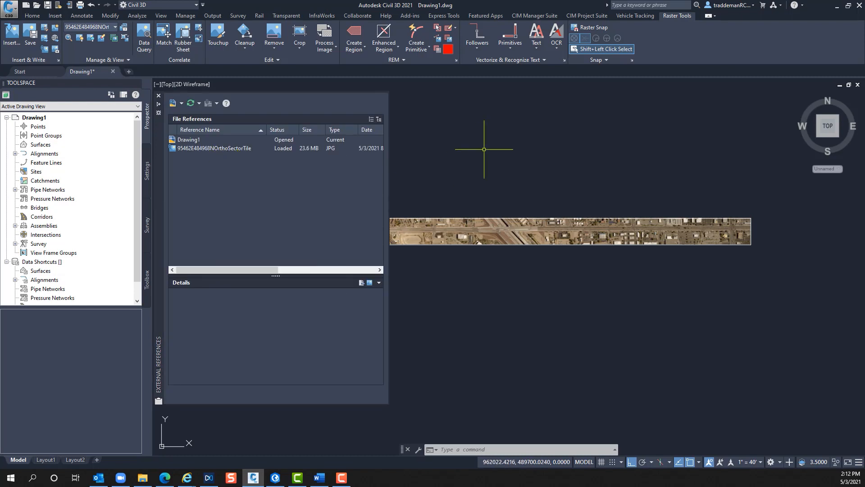
left_click(46, 42)
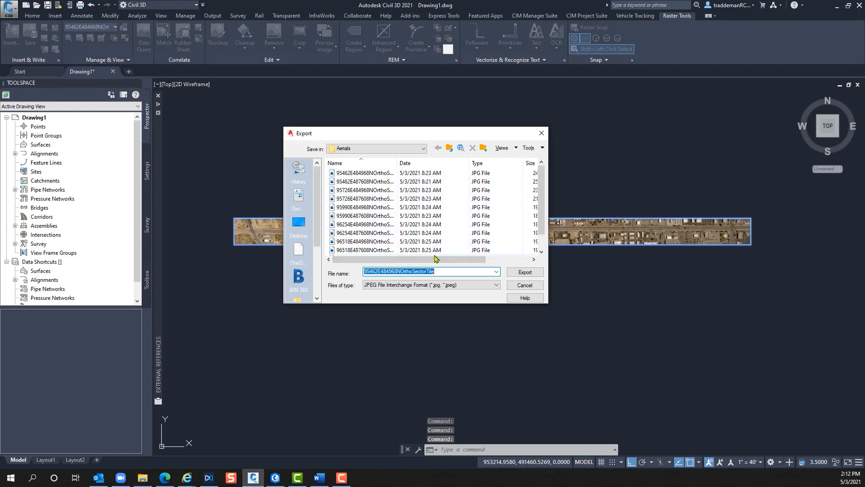
type("Mosaic")
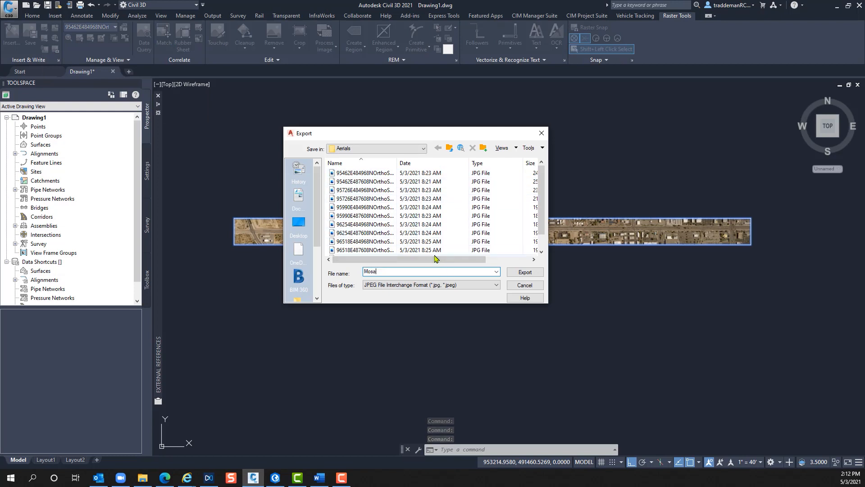
left_click(524, 273)
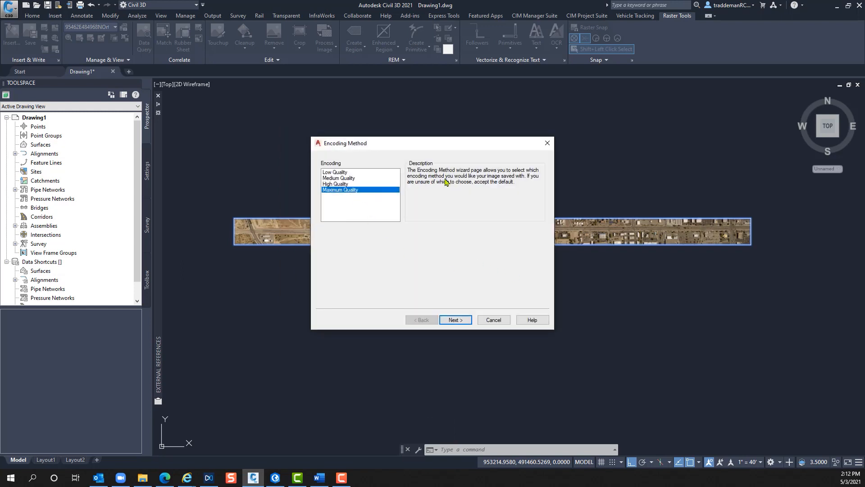
left_click(455, 320)
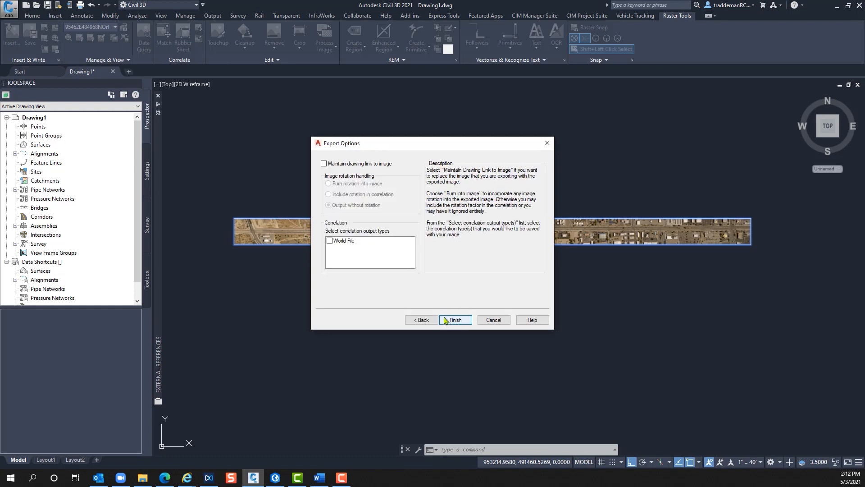
left_click(330, 242)
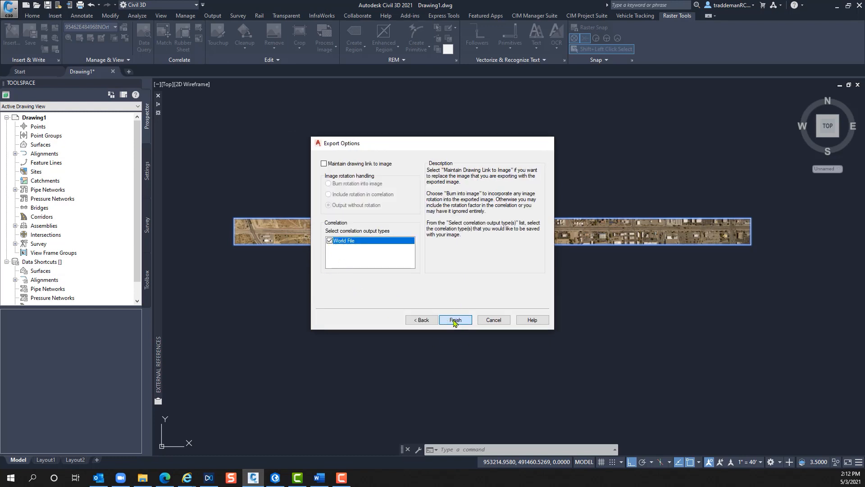
left_click(456, 320)
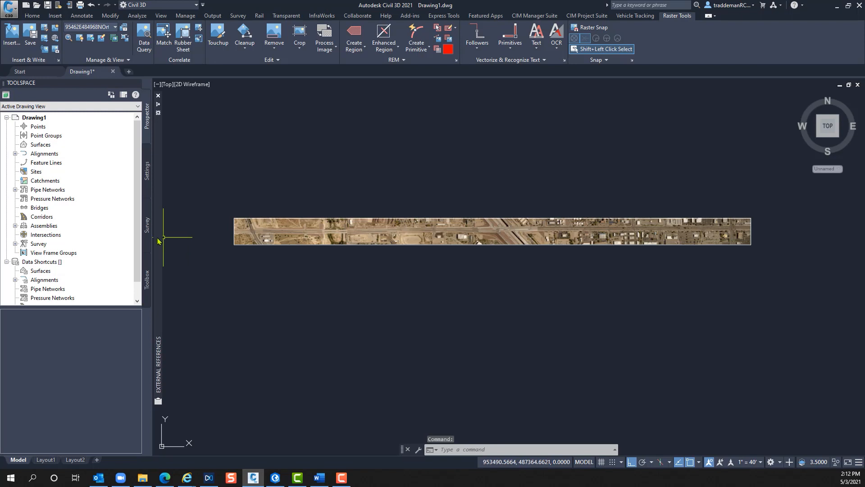
mouse_move(159, 242)
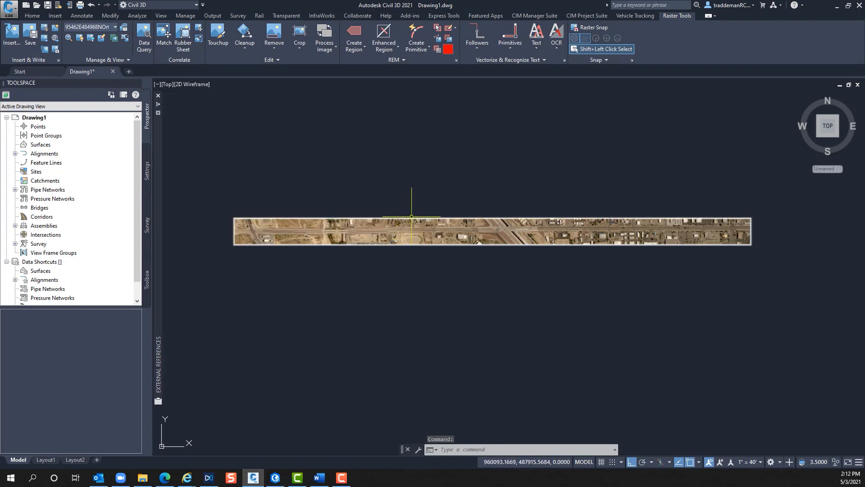
- Detach the remaining 95462E484968NOrthoSectorTile image reference from the drawing
left_click(411, 217)
right_click(412, 217)
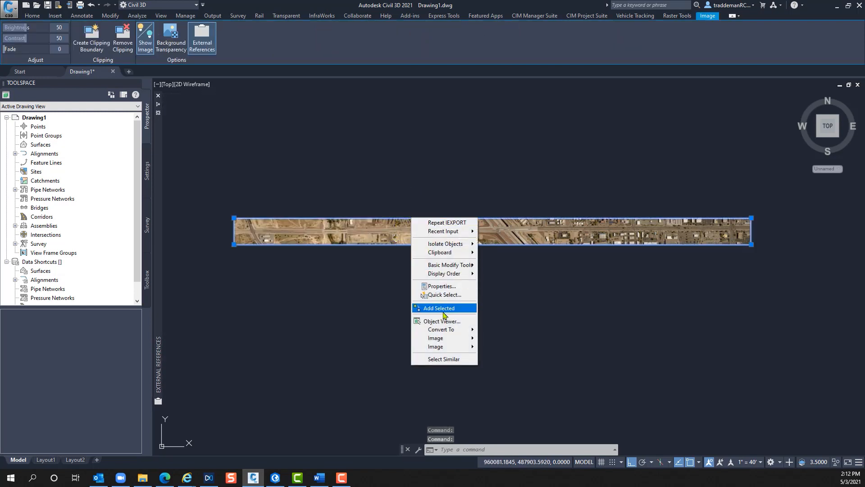
left_click(159, 241)
right_click(213, 149)
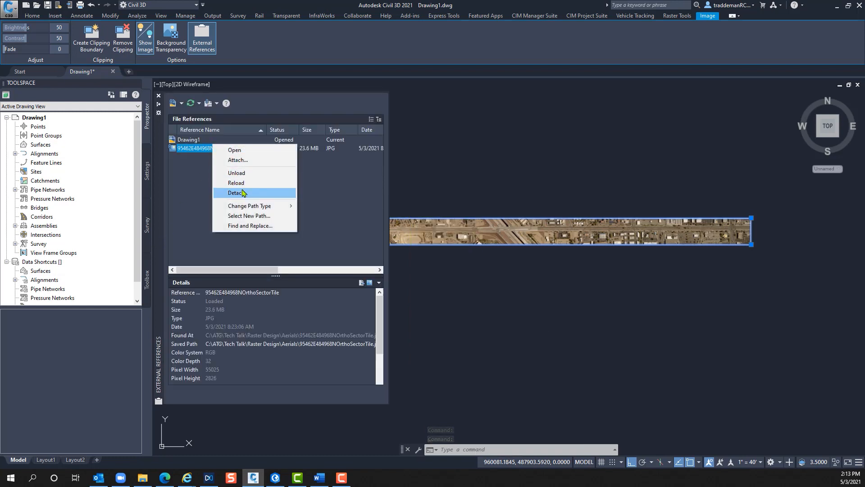
left_click(235, 193)
left_click(517, 195)
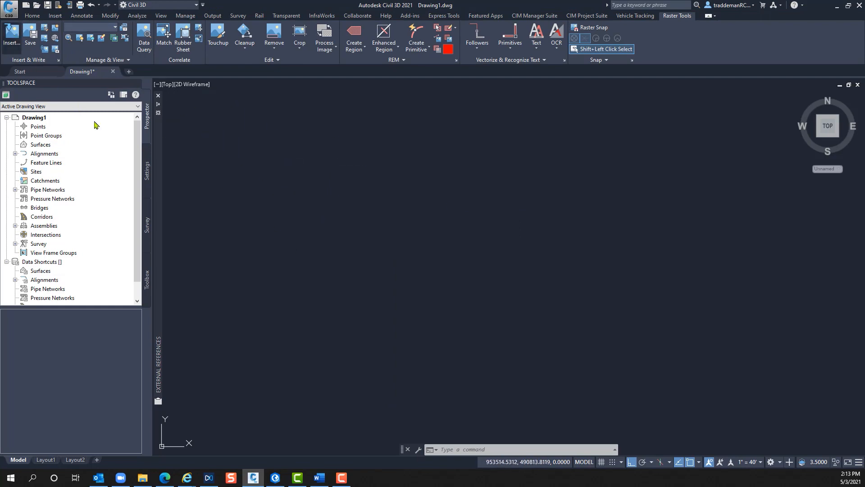
- Insert Mosaic.jpg from the Aerials folder with the insertion wizard, using World File Correlation as the correlation source
left_click(408, 263)
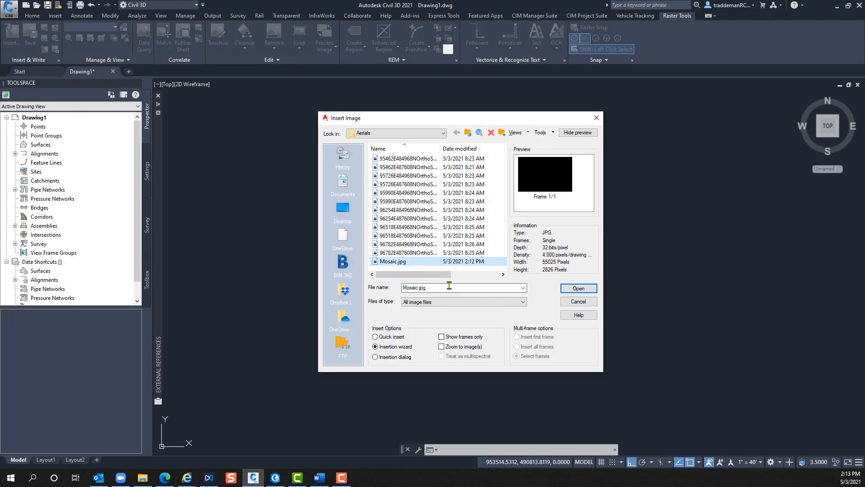
left_click_drag(448, 276, 510, 276)
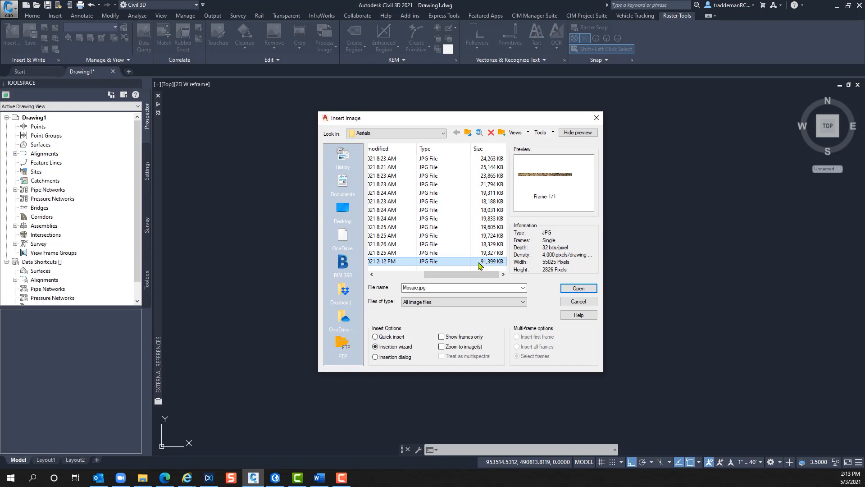
left_click(580, 290)
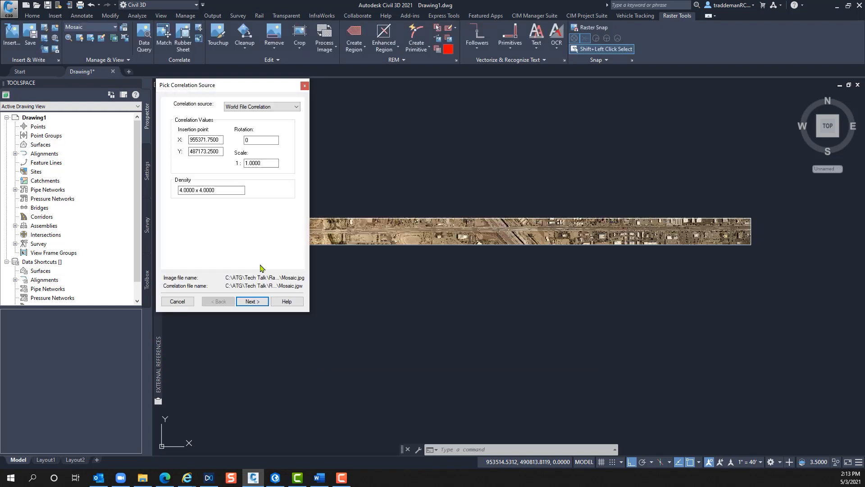
left_click(252, 302)
left_click(252, 302)
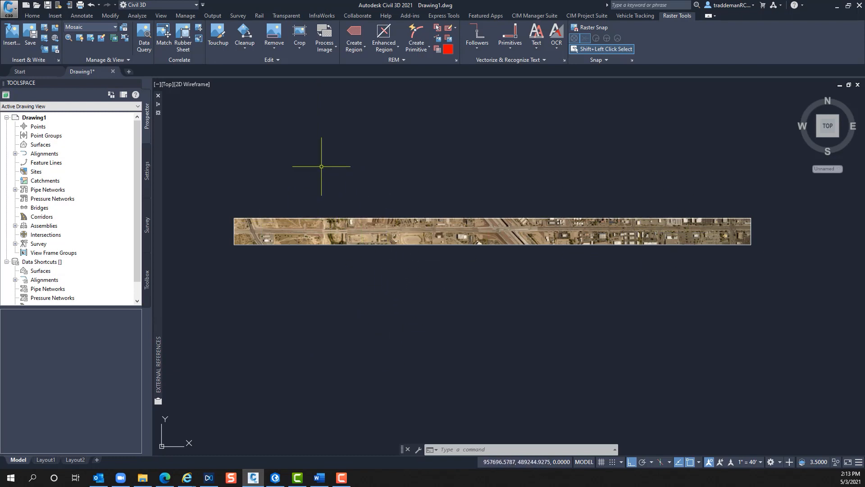
- Change the density of the Mosaic image to 1 foot per pixel with Nearest Neighbor resampling
scroll(397, 250, "up", 8)
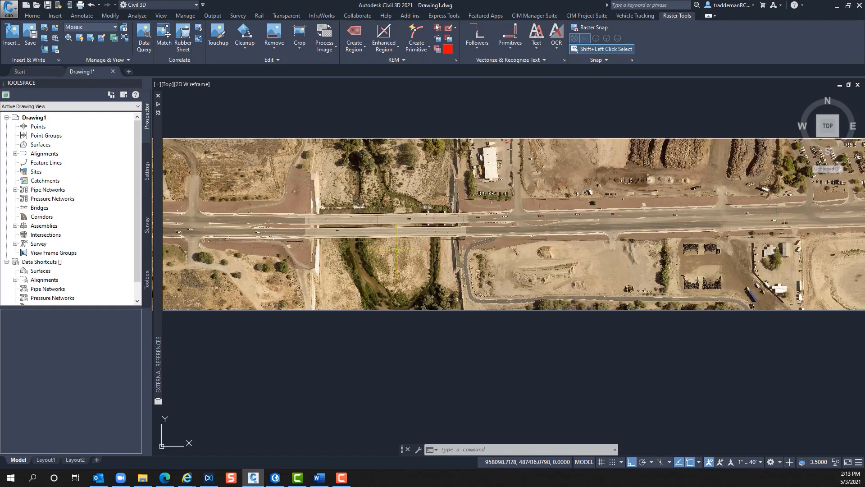
scroll(489, 230, "up", 6)
scroll(553, 166, "up", 1)
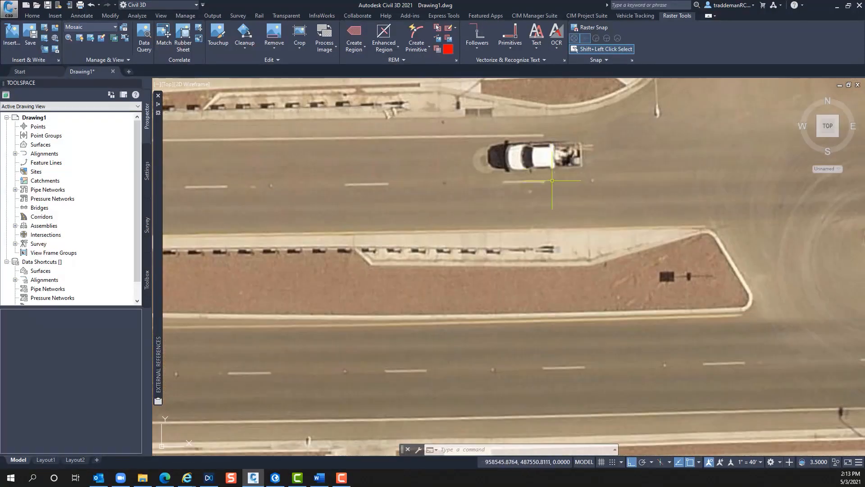
scroll(517, 186, "up", 1)
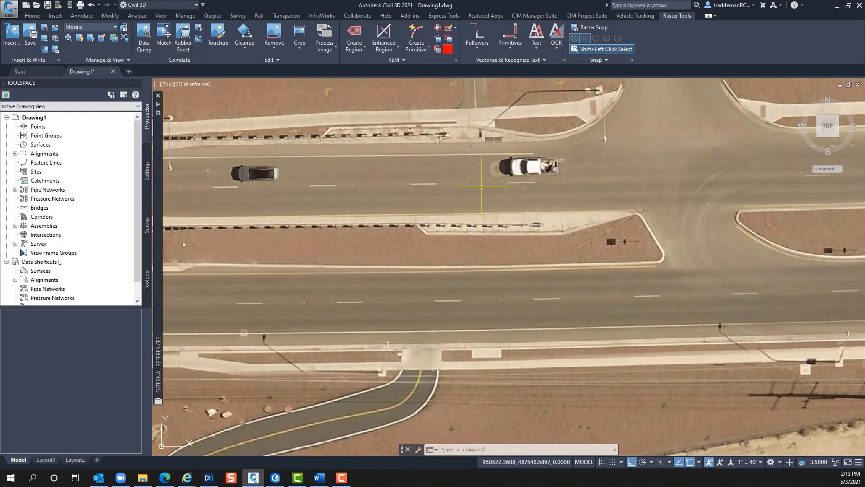
scroll(477, 185, "down", 2)
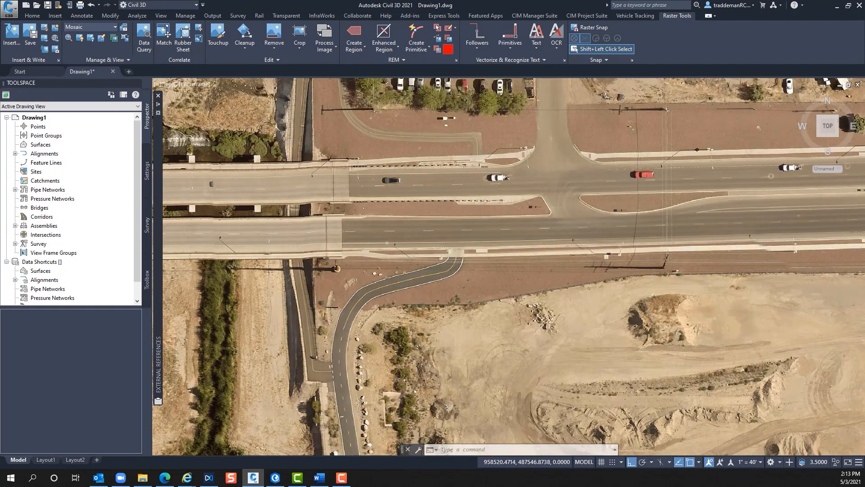
scroll(477, 185, "down", 2)
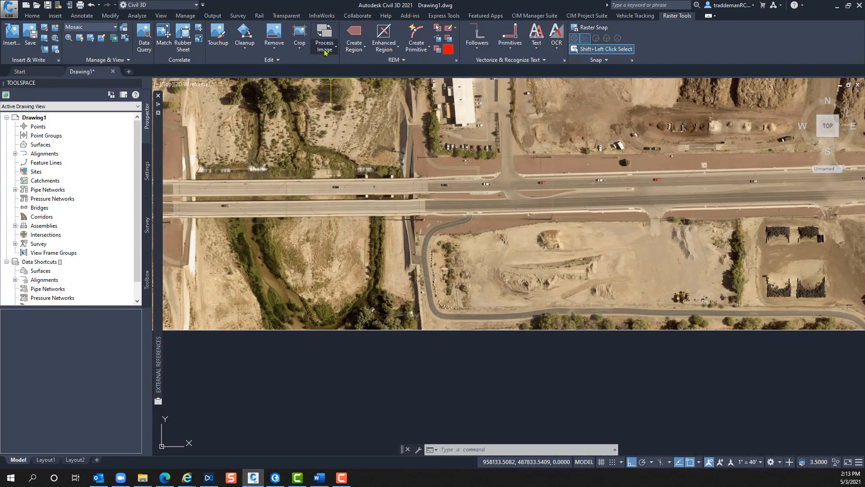
left_click(325, 52)
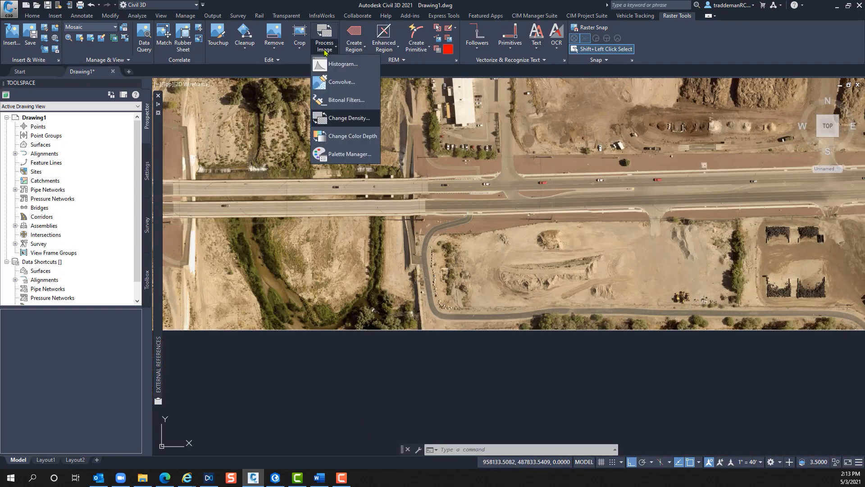
left_click(348, 124)
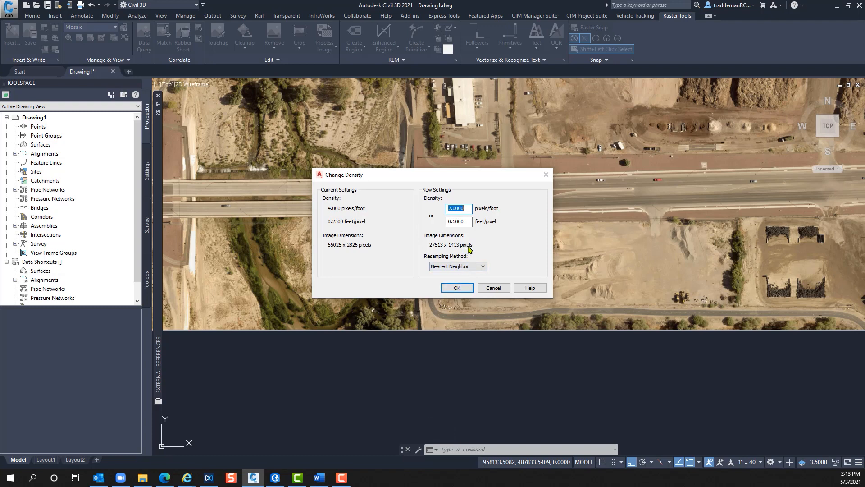
key("Tab")
type("1")
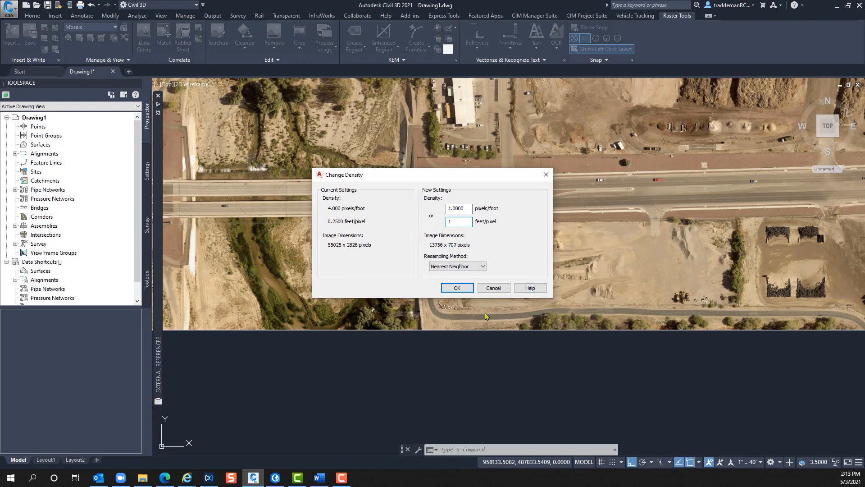
left_click(456, 288)
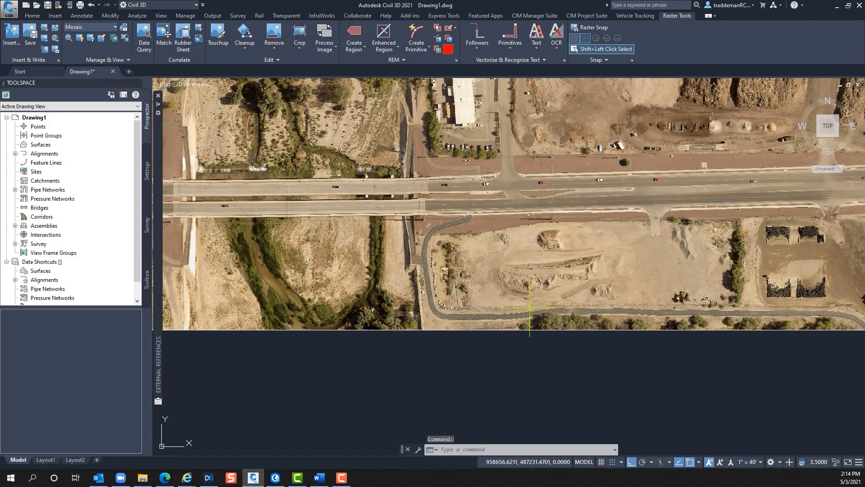
- Examine the resampled mosaic's pixel detail around the road median and sidewalk, and its appearance along the whole corridor
scroll(558, 212, "up", 10)
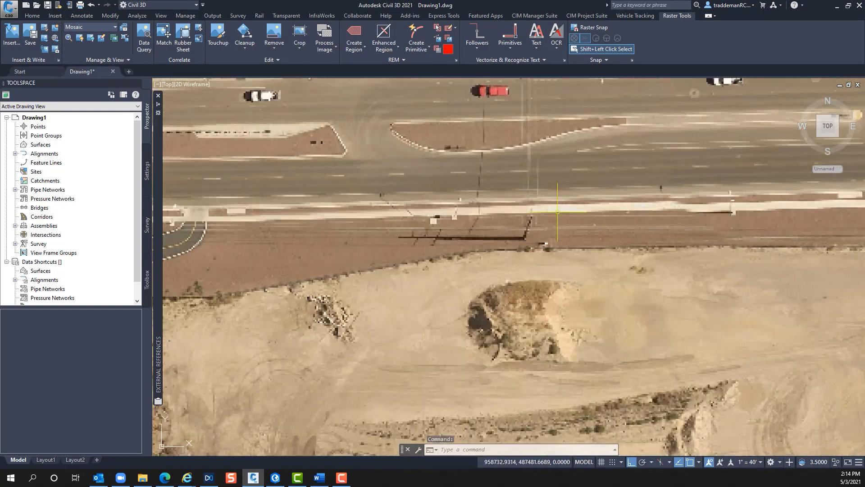
scroll(272, 200, "down", 6)
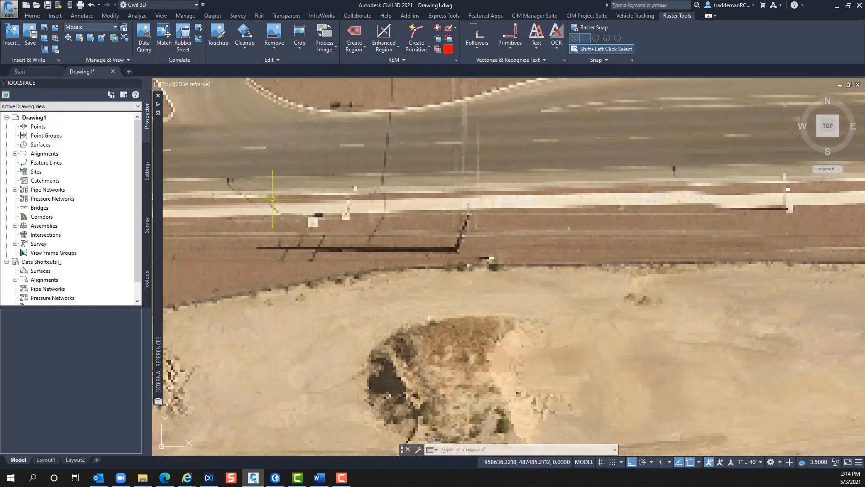
scroll(464, 227, "down", 8)
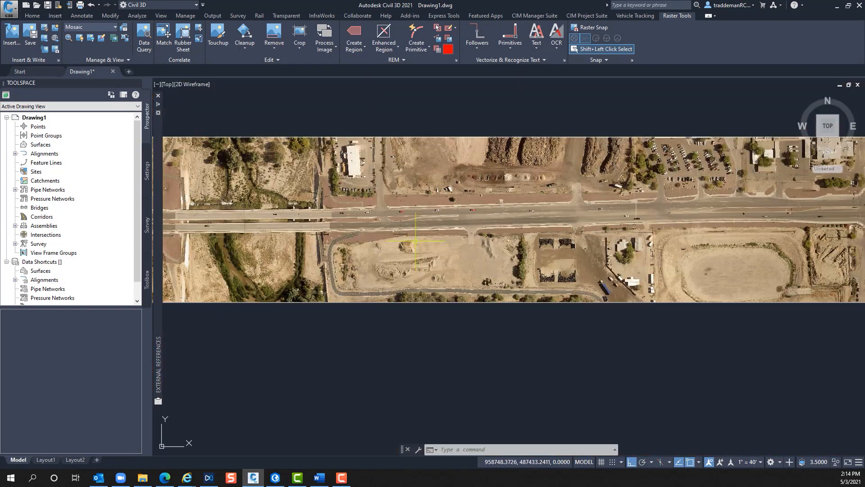
scroll(465, 260, "down", 2)
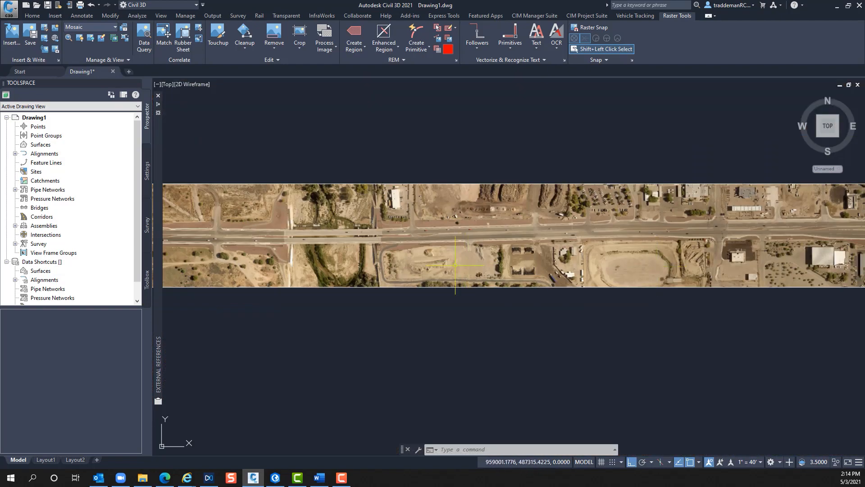
scroll(332, 252, "down", 2)
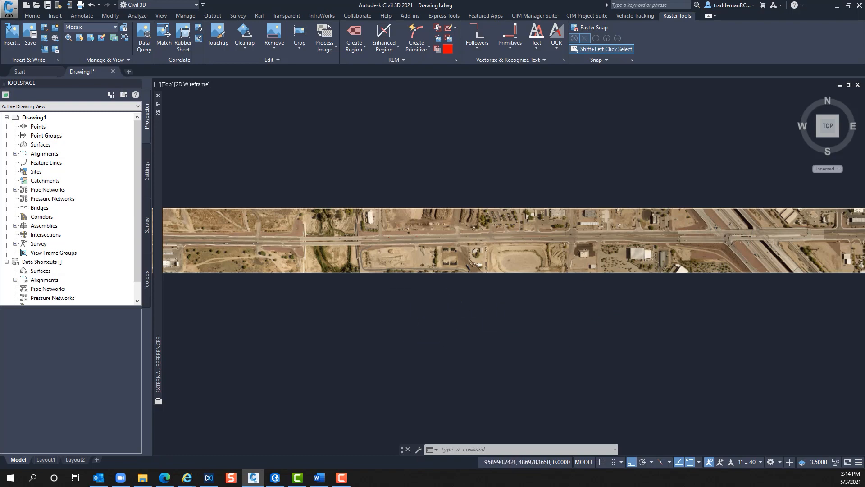
scroll(418, 289, "down", 2)
scroll(451, 301, "down", 2)
scroll(545, 307, "up", 2)
scroll(586, 320, "down", 2)
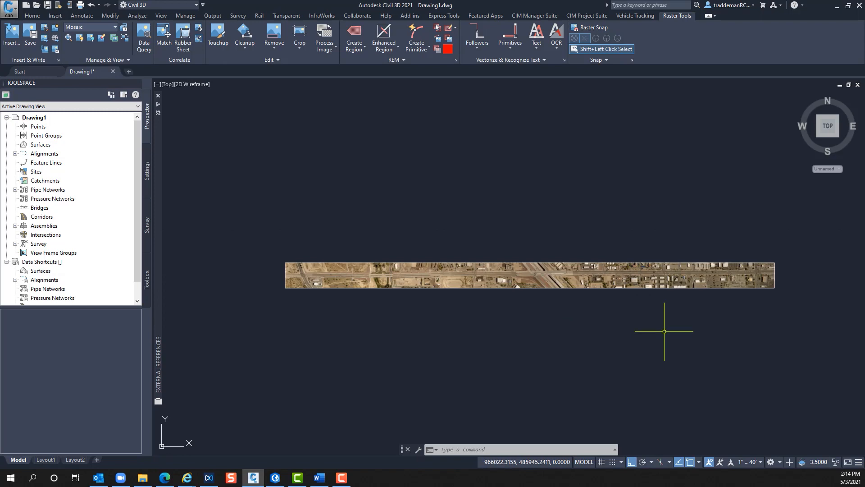